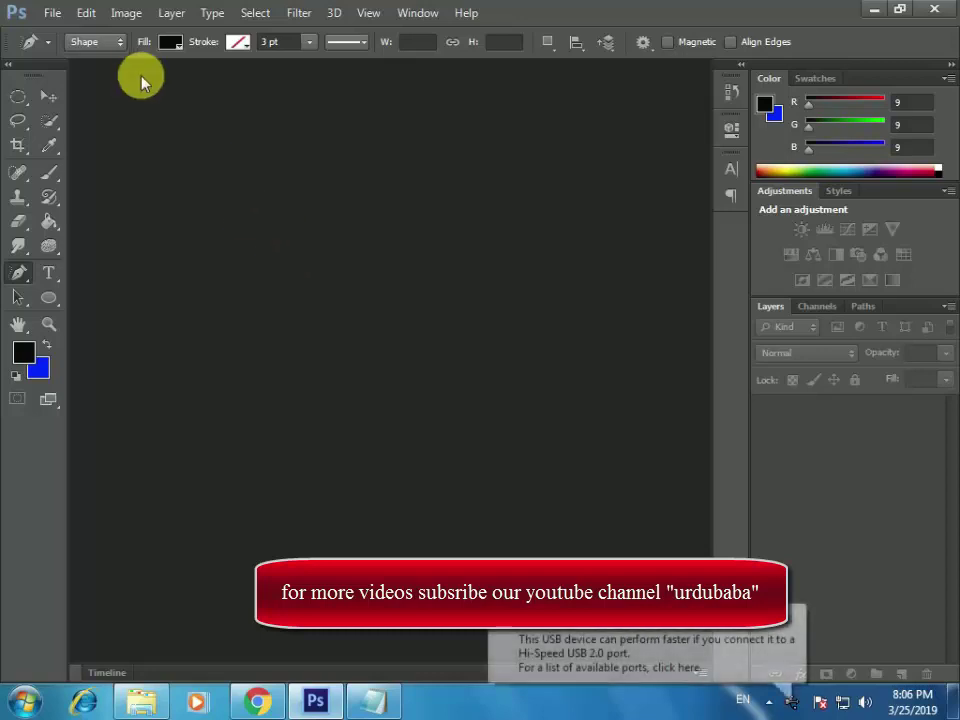
- Create a new Default Photoshop Size document: 7 × 5 inches, 72 pixels/inch, white background
left_click(53, 14)
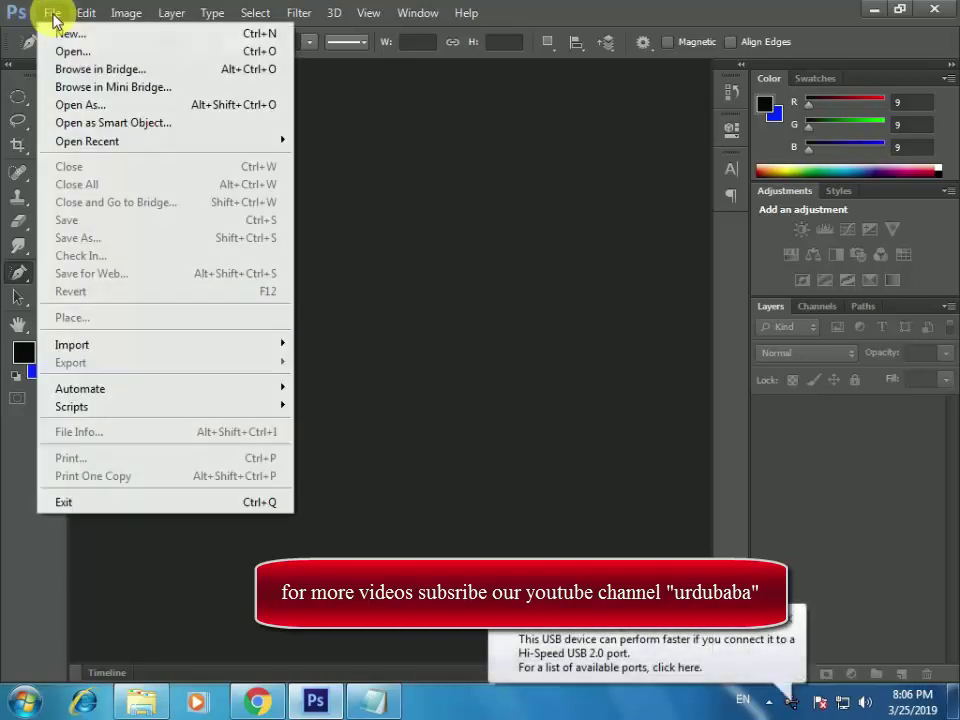
left_click(72, 42)
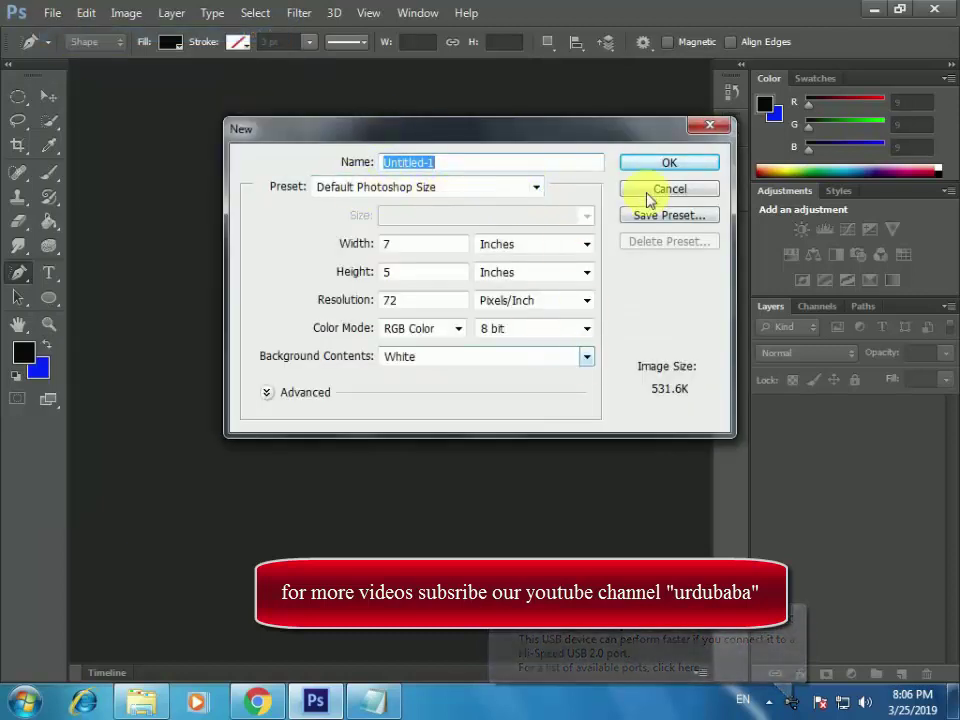
left_click(662, 165)
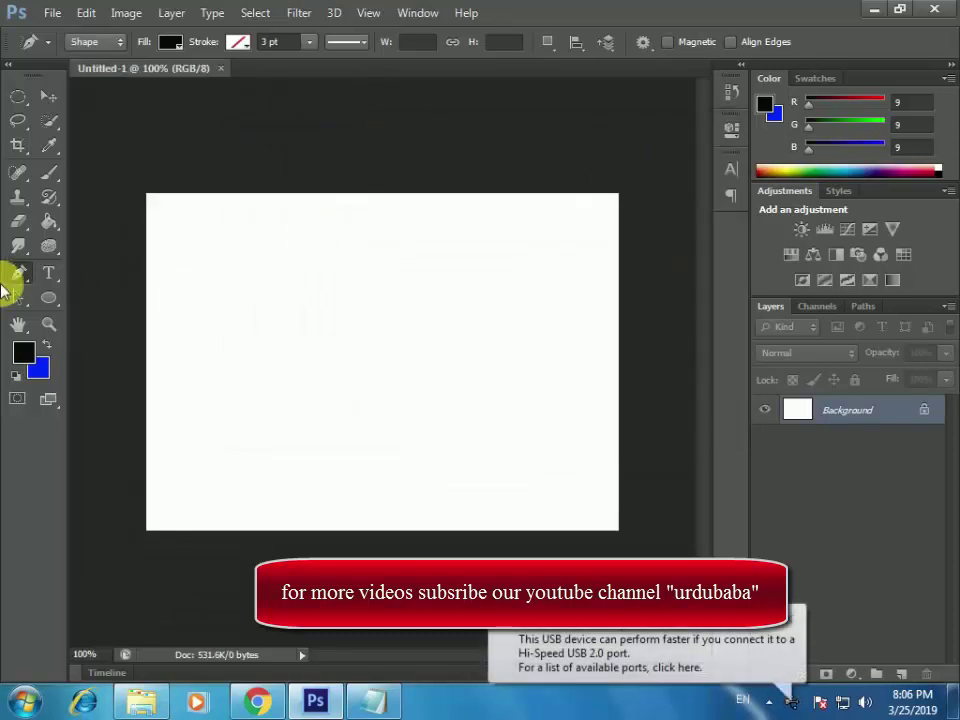
- Draw a closed, roughly circular black shape mid-canvas using the Freeform Pen Tool
right_click(17, 272)
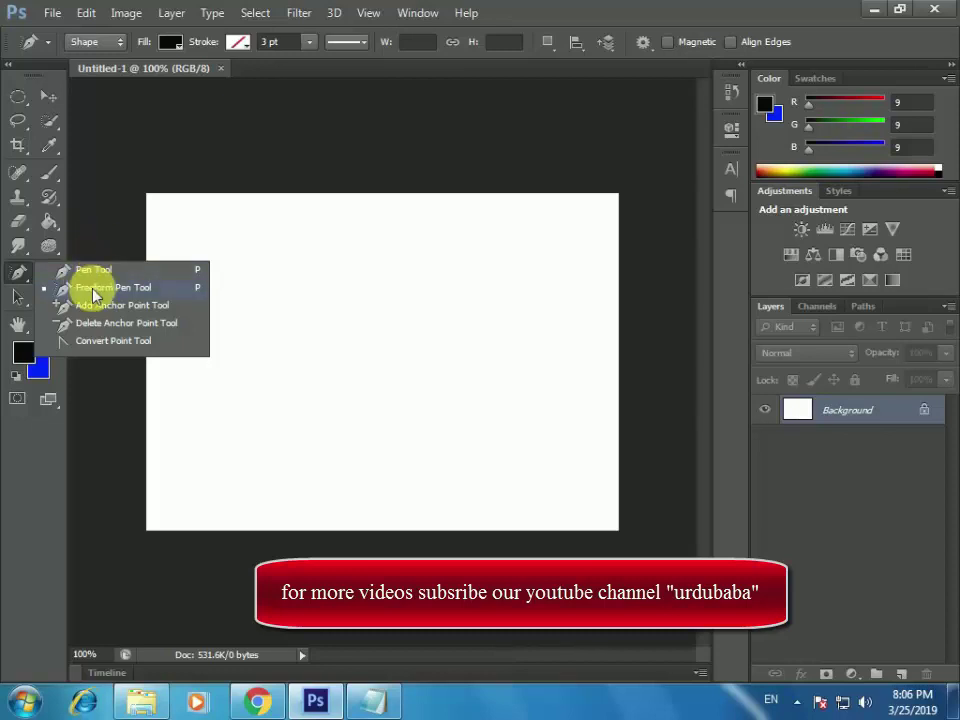
left_click(90, 289)
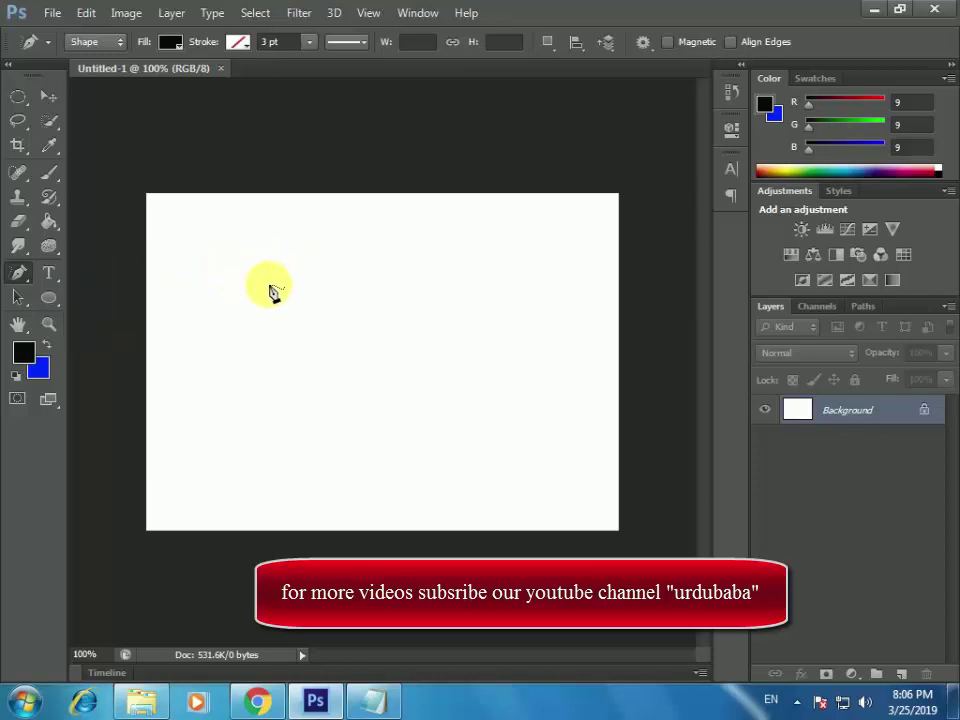
mouse_move(268, 281)
left_mouse_down()
mouse_move(417, 261)
mouse_move(455, 407)
mouse_move(414, 454)
mouse_move(334, 465)
mouse_move(259, 420)
mouse_move(242, 358)
mouse_move(246, 315)
mouse_move(266, 279)
left_mouse_up()
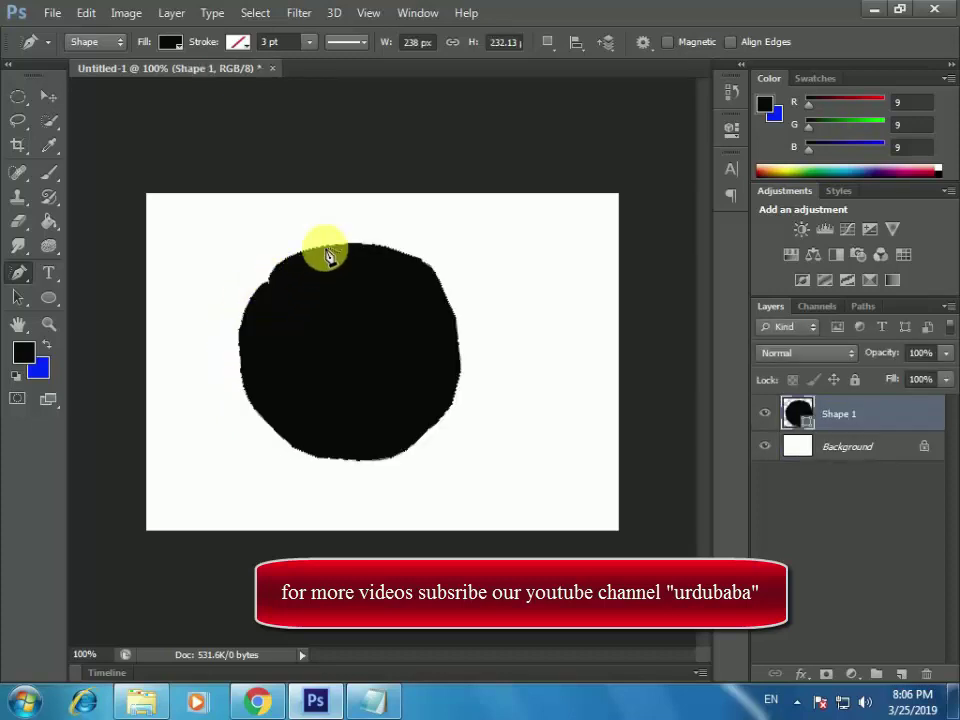
left_click(170, 42)
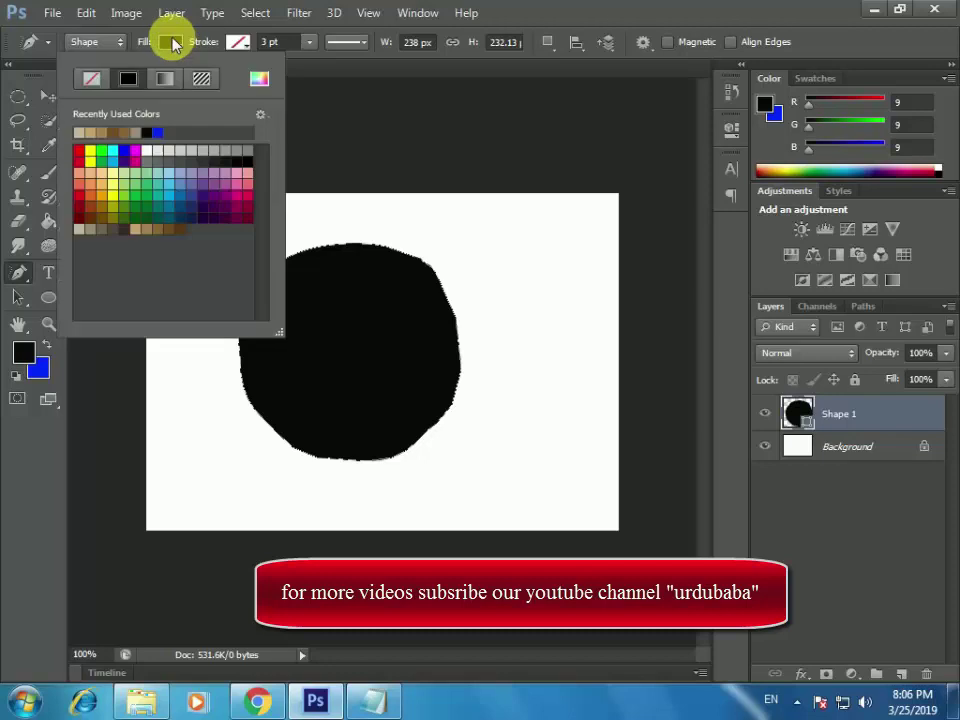
- Fill Shape 1 with a beige tan from Recently Used Colors
left_click(84, 232)
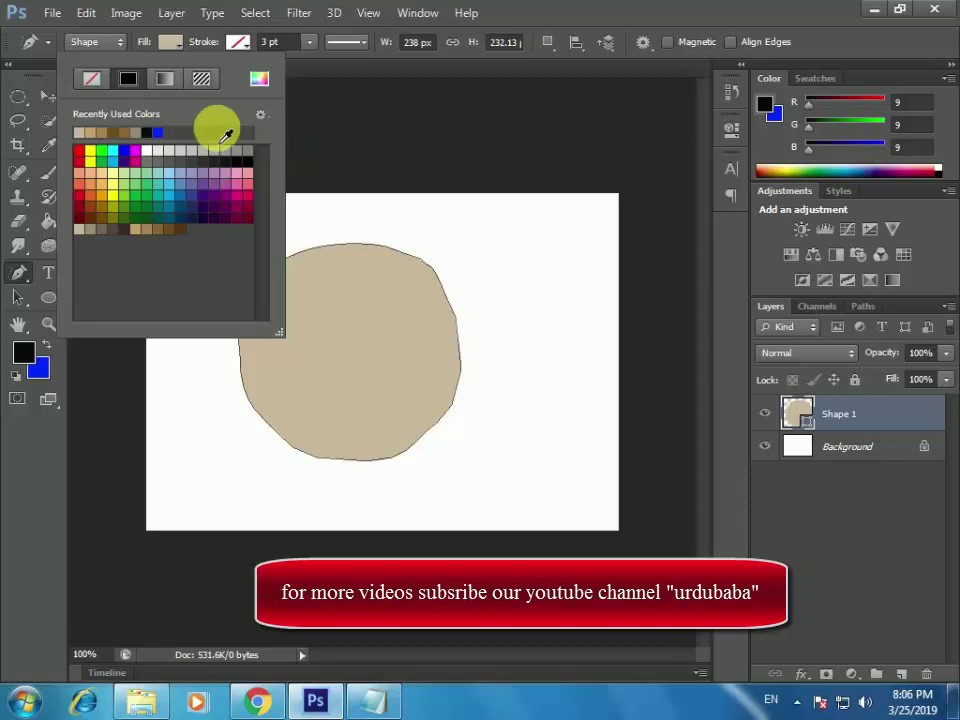
left_click(322, 143)
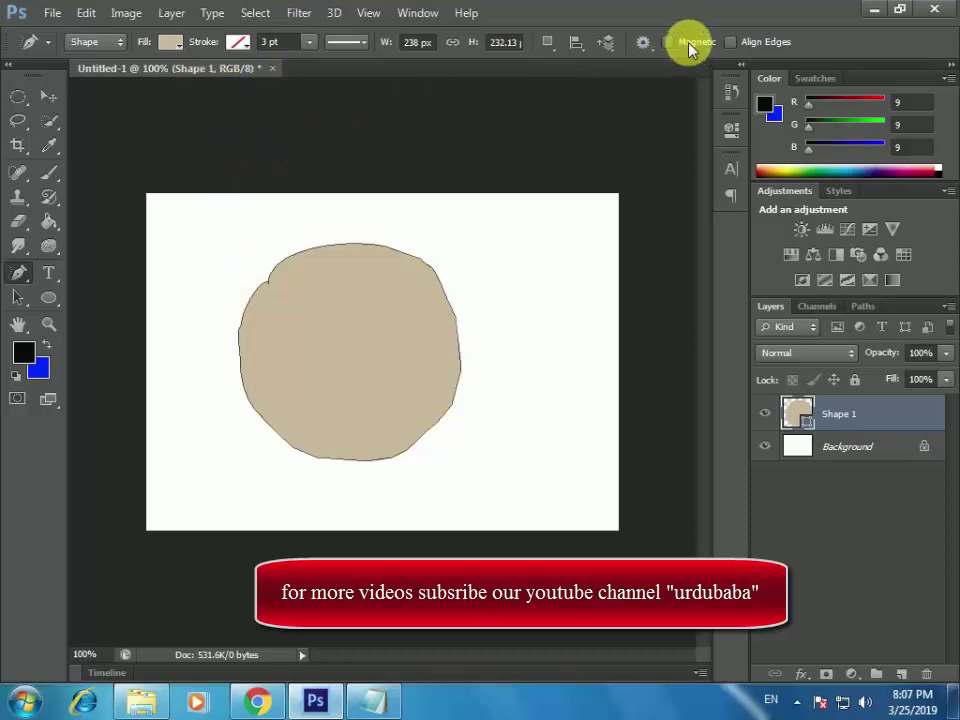
- Close Untitled-1 without saving and open apple-163602_960_720.jpg
left_click(272, 68)
left_click(521, 268)
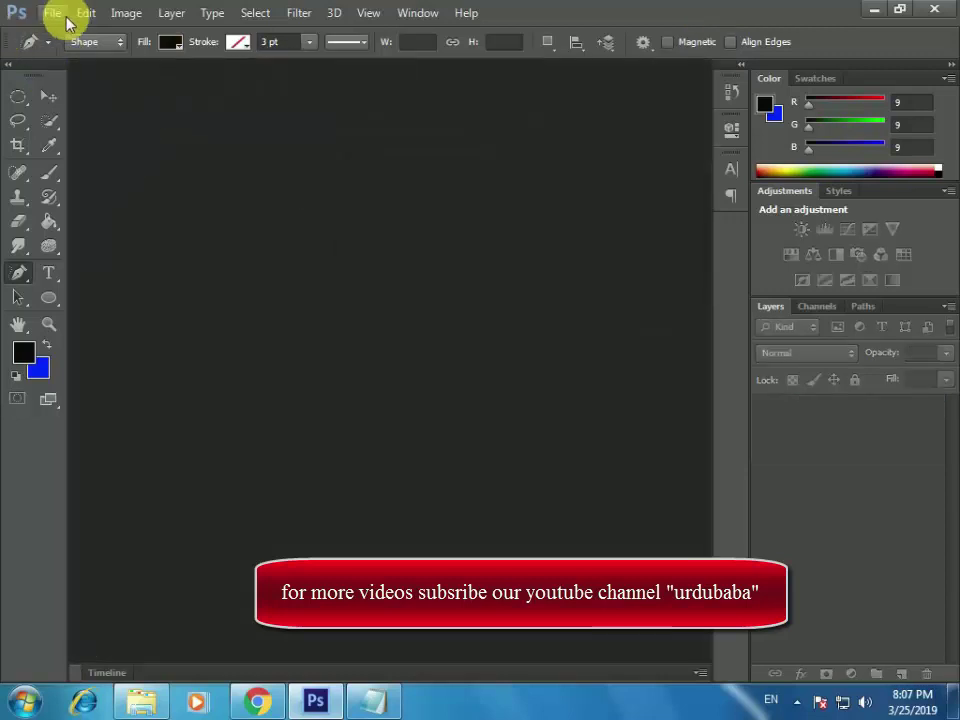
left_click(58, 14)
left_click(72, 51)
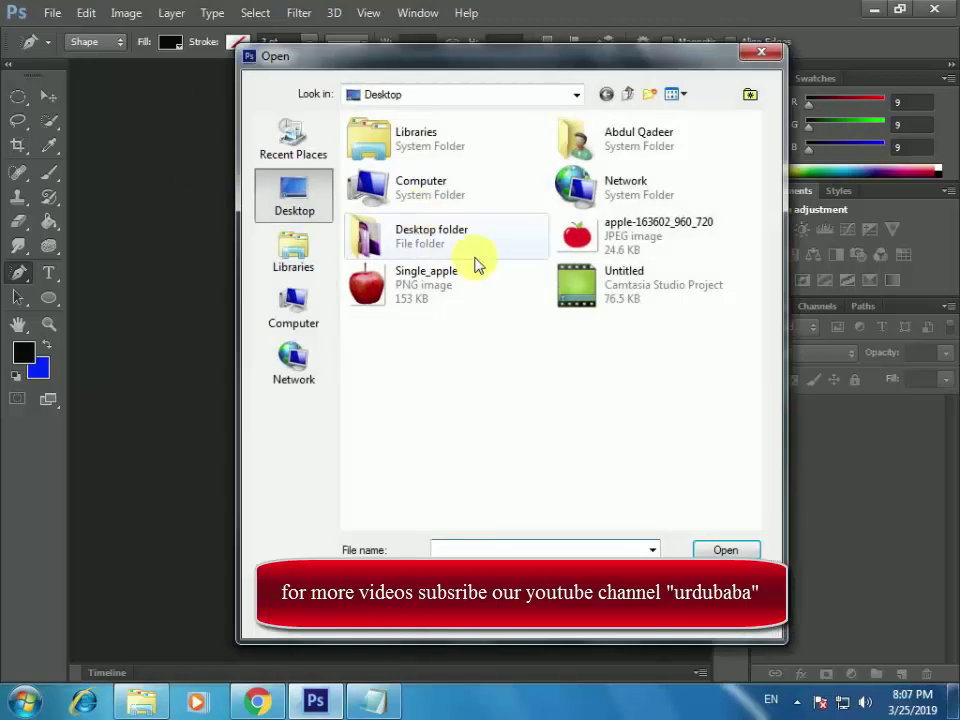
mouse_move(400, 284)
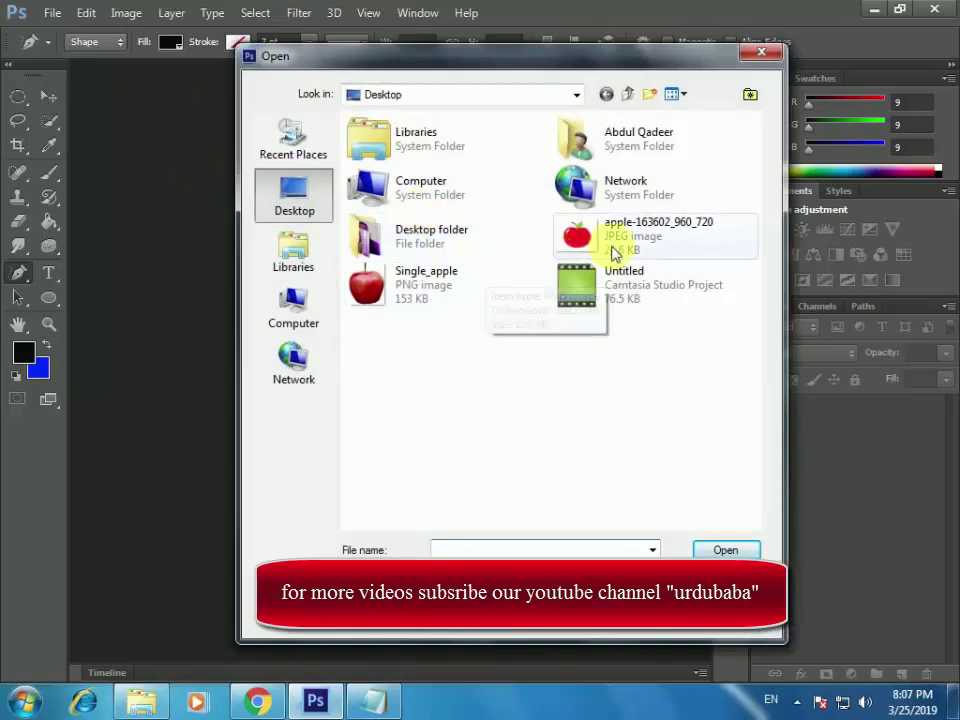
left_click(621, 234)
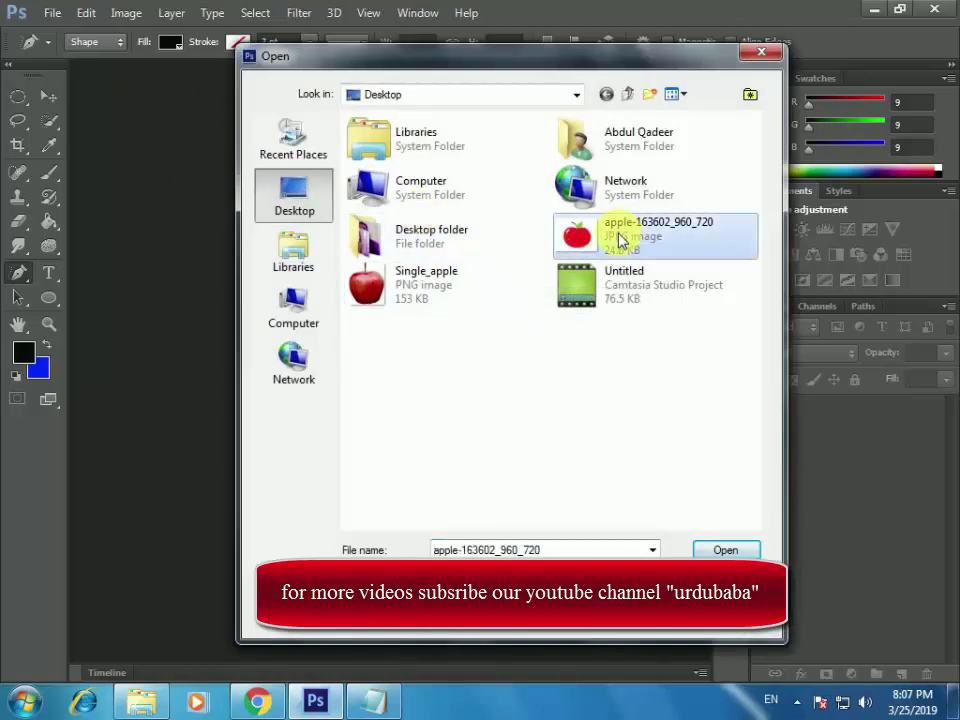
left_click(725, 550)
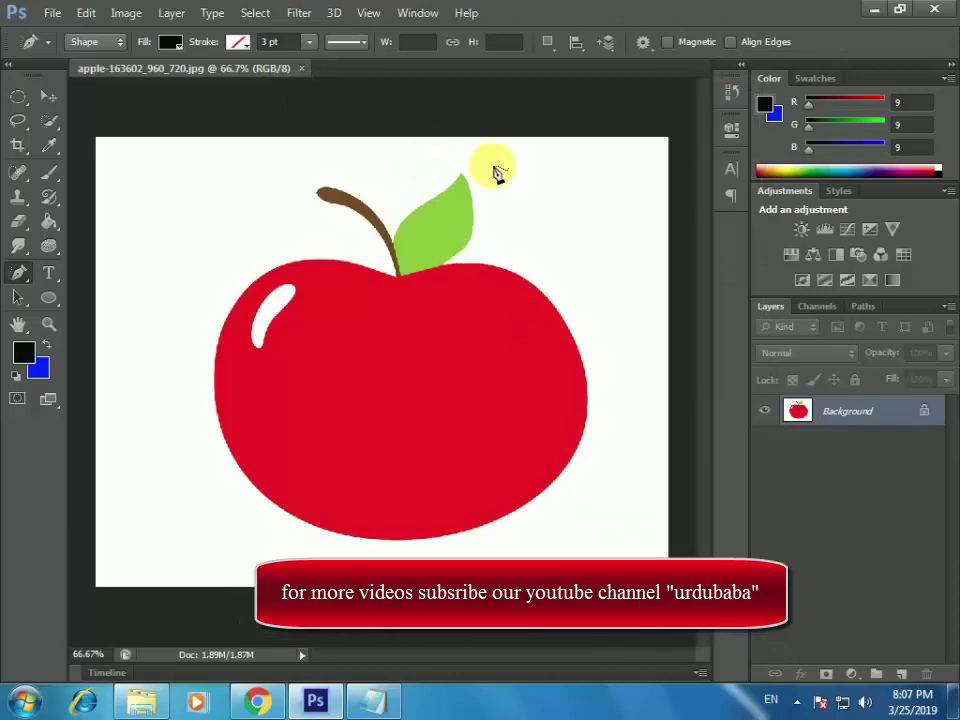
- With Magnetic enabled, trace the apple, stem and leaf, into a closed black Shape 1
left_click(668, 42)
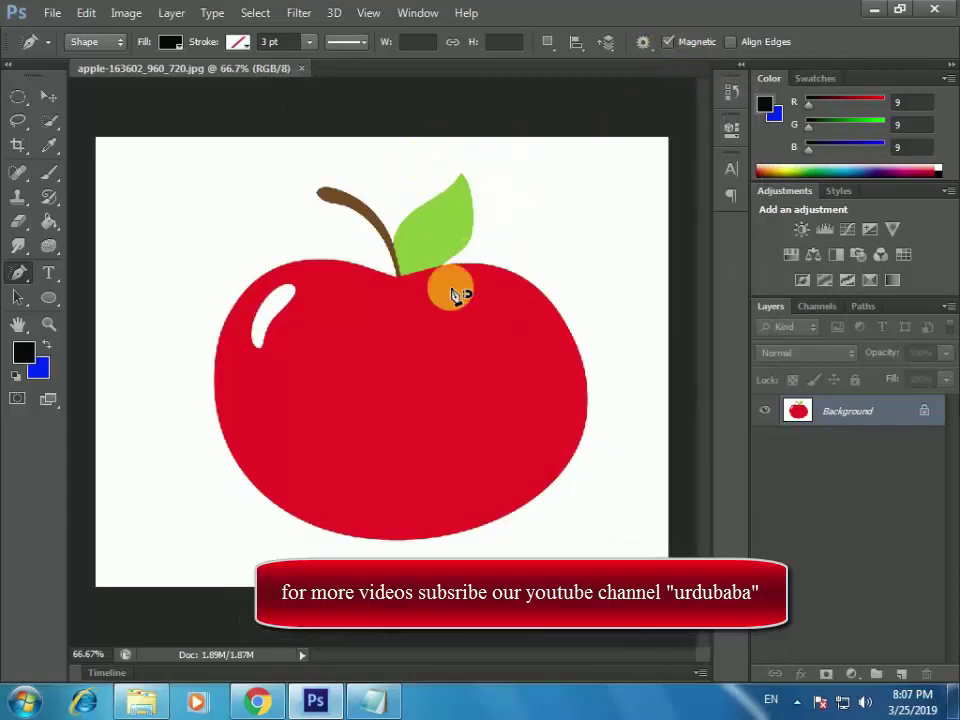
left_click(234, 462)
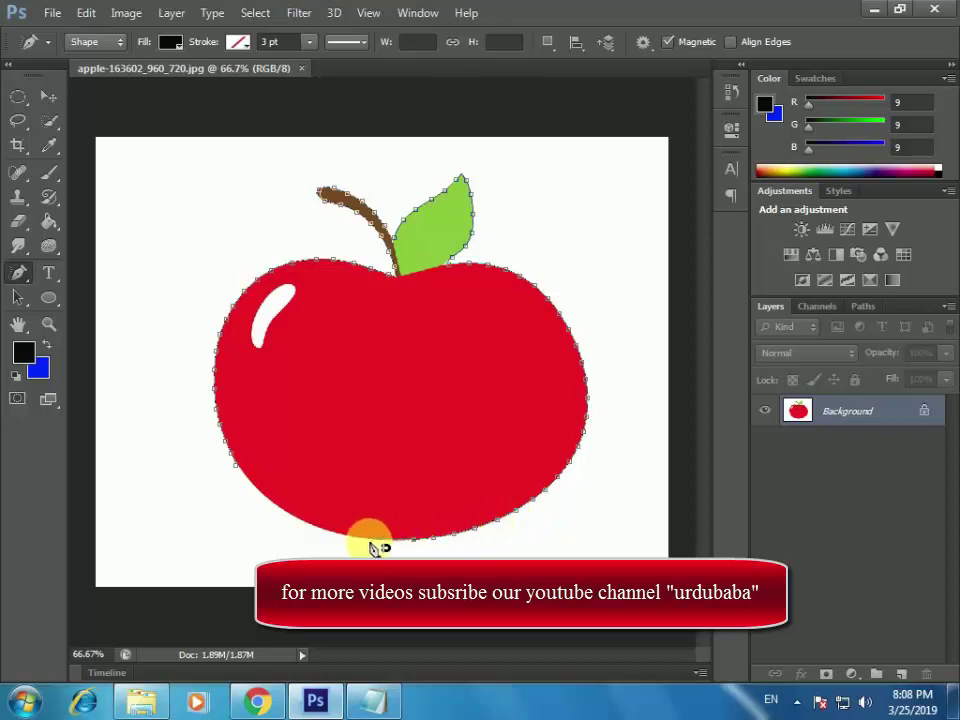
left_click(240, 472)
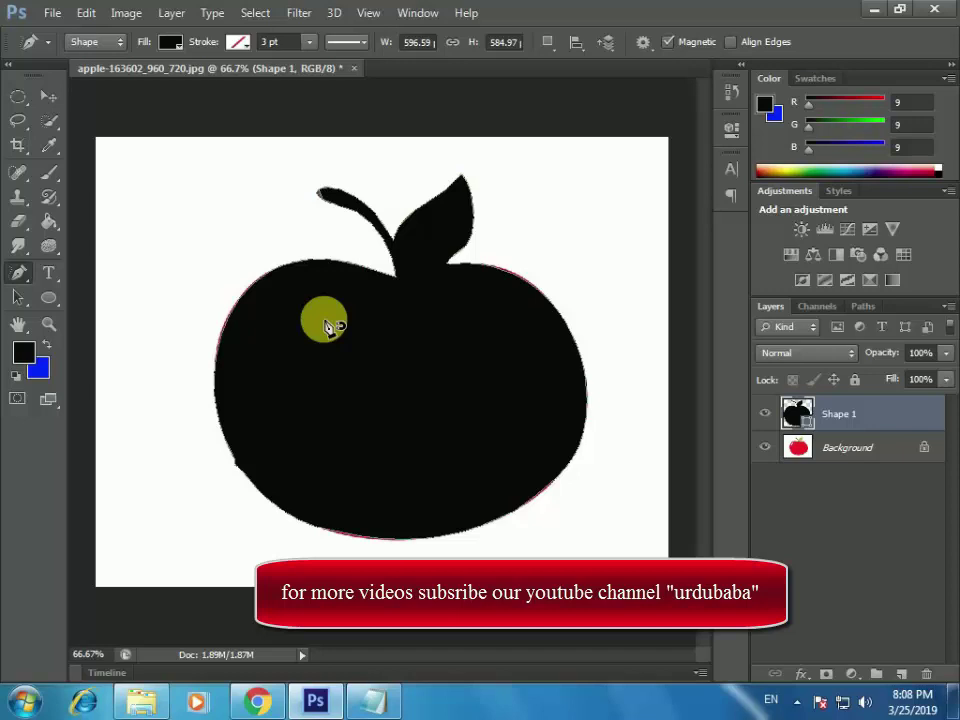
- Cycle the apple fill through green, orange, magenta, pink, yellow, medium green, ending bright green
left_click(170, 44)
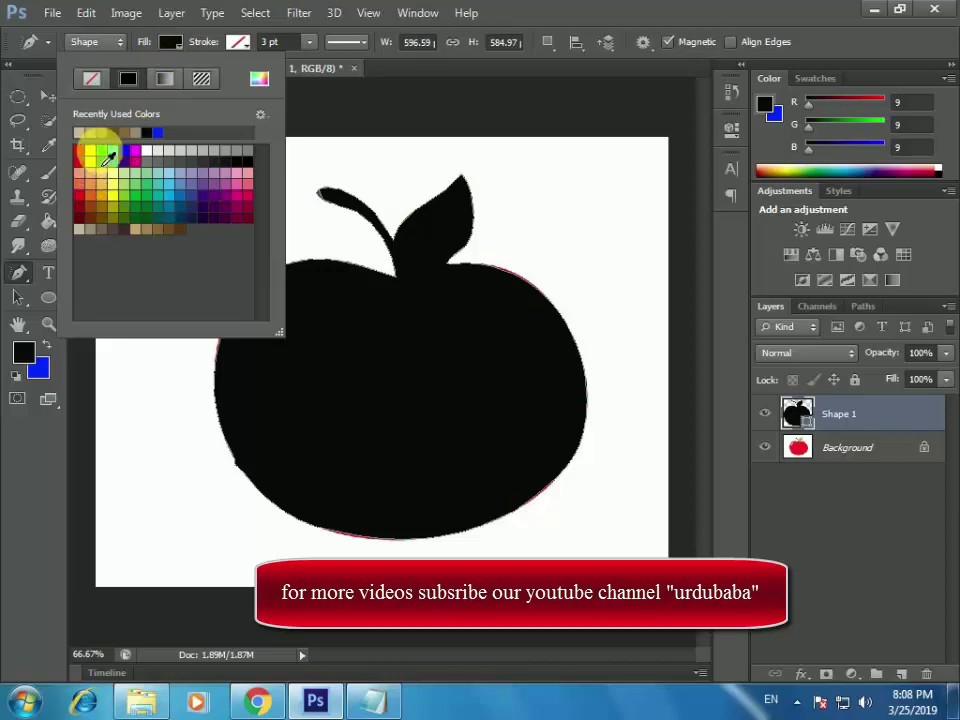
left_click(106, 158)
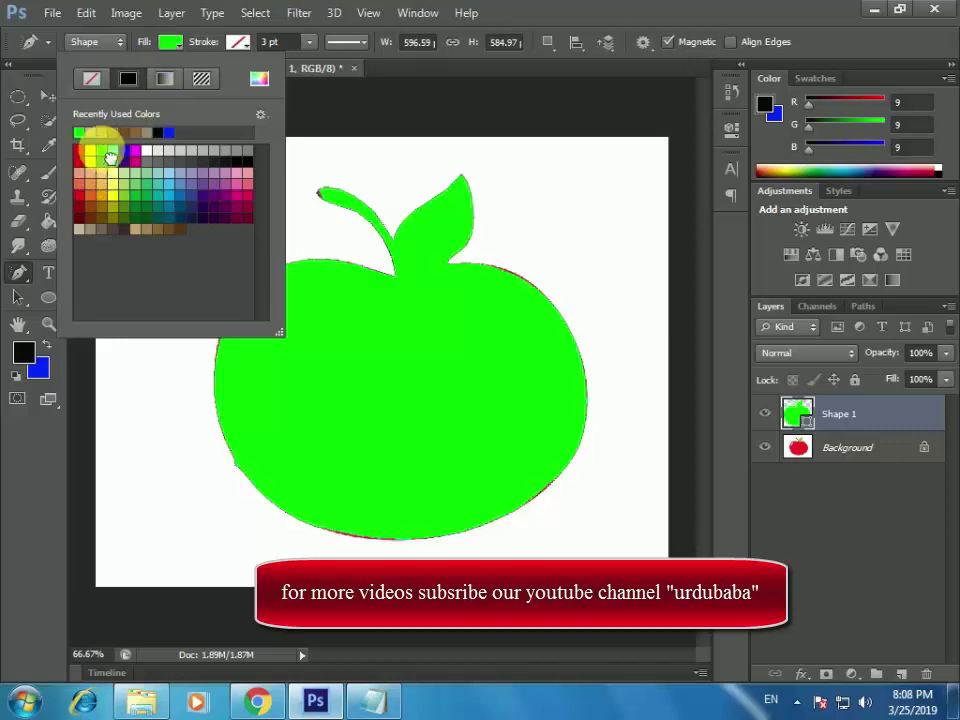
left_click(97, 206)
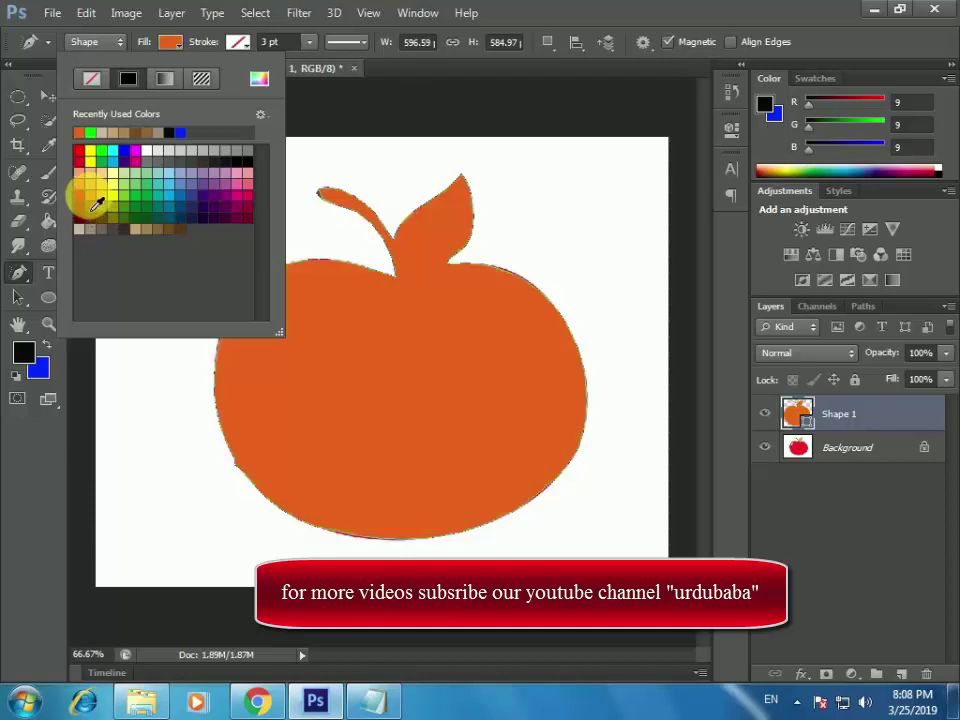
left_click(247, 205)
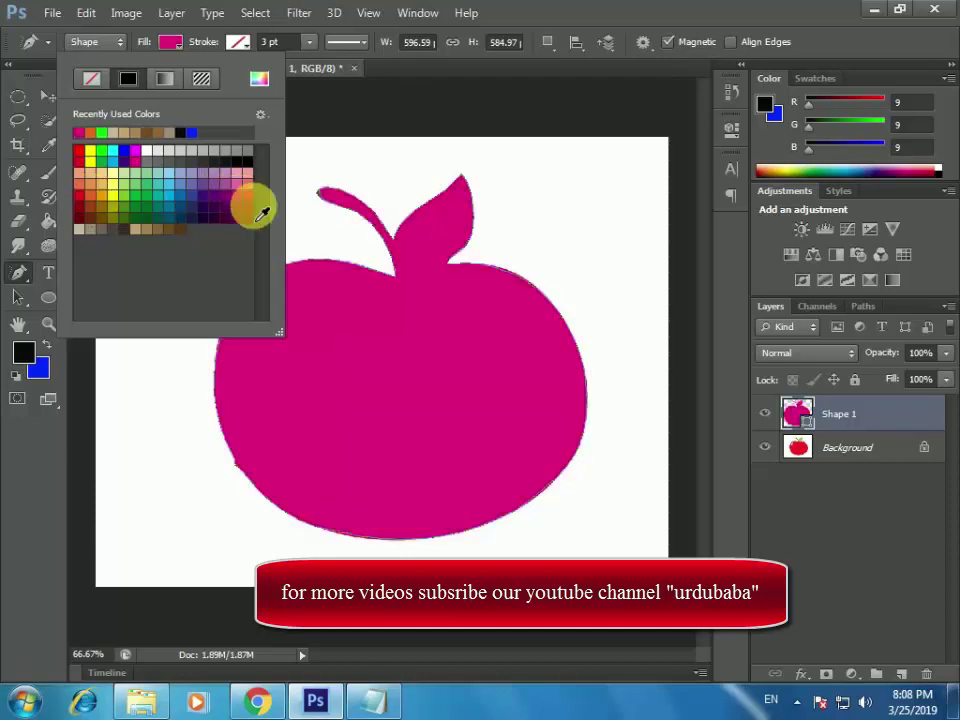
left_click(248, 175)
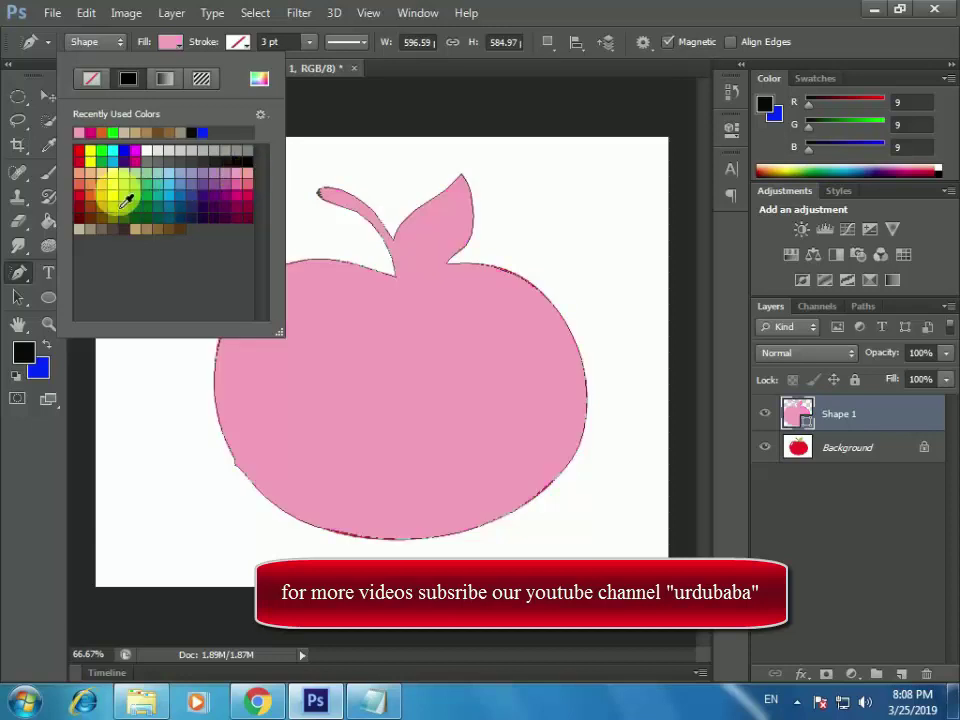
left_click(120, 193)
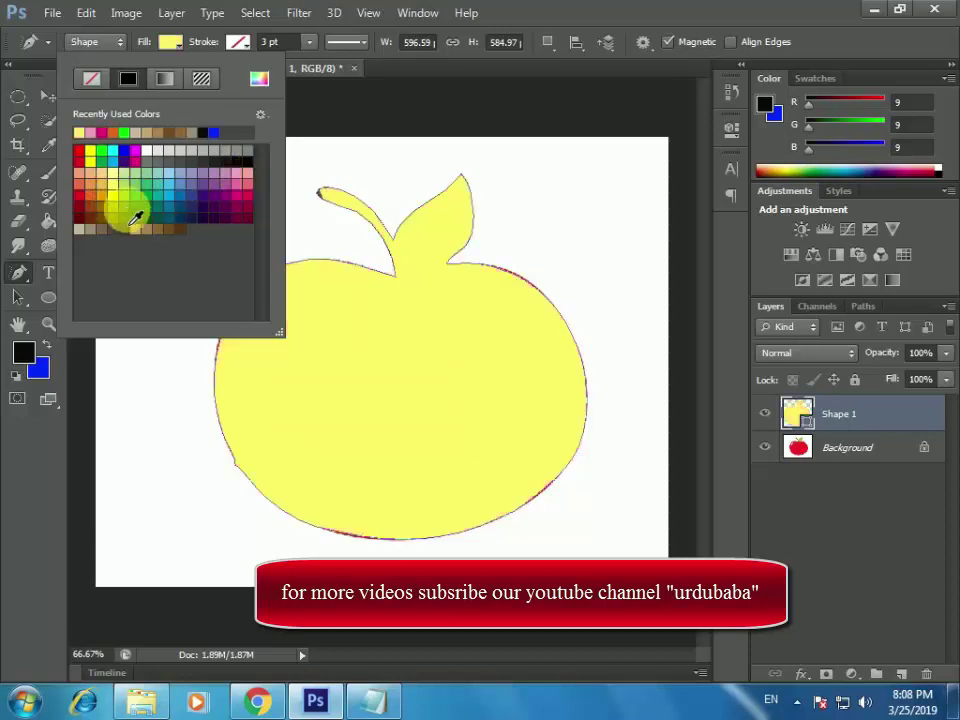
left_click(140, 208)
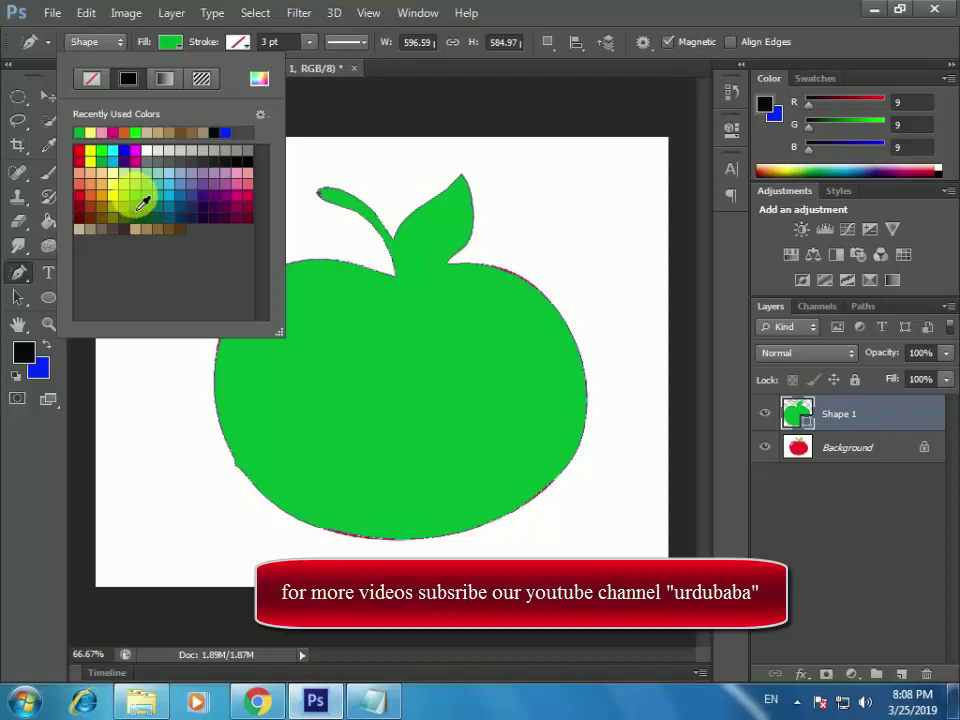
left_click(141, 142)
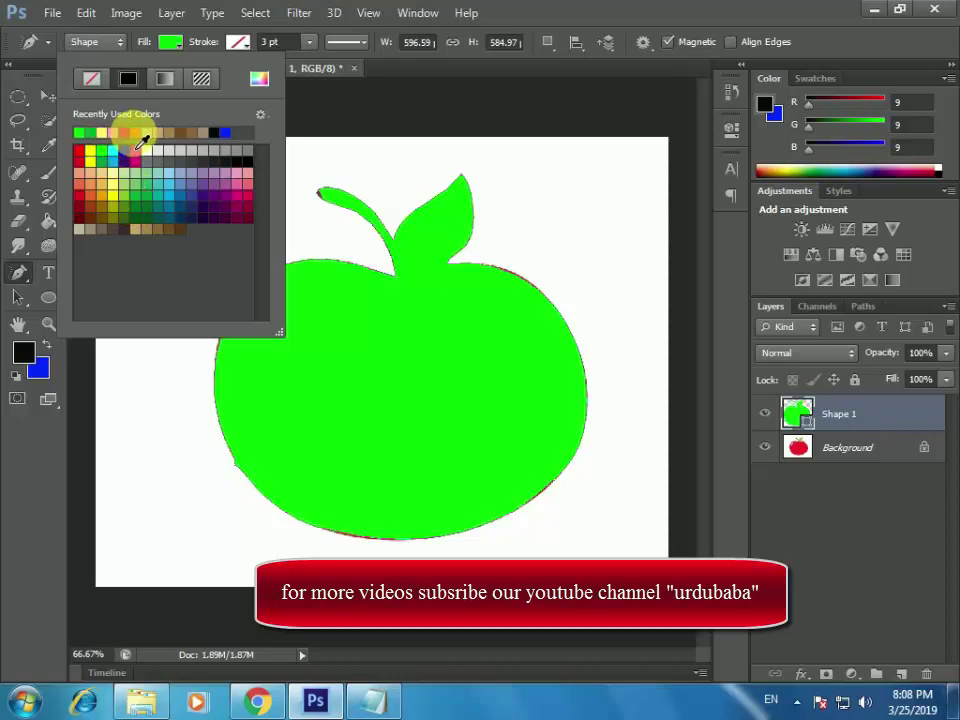